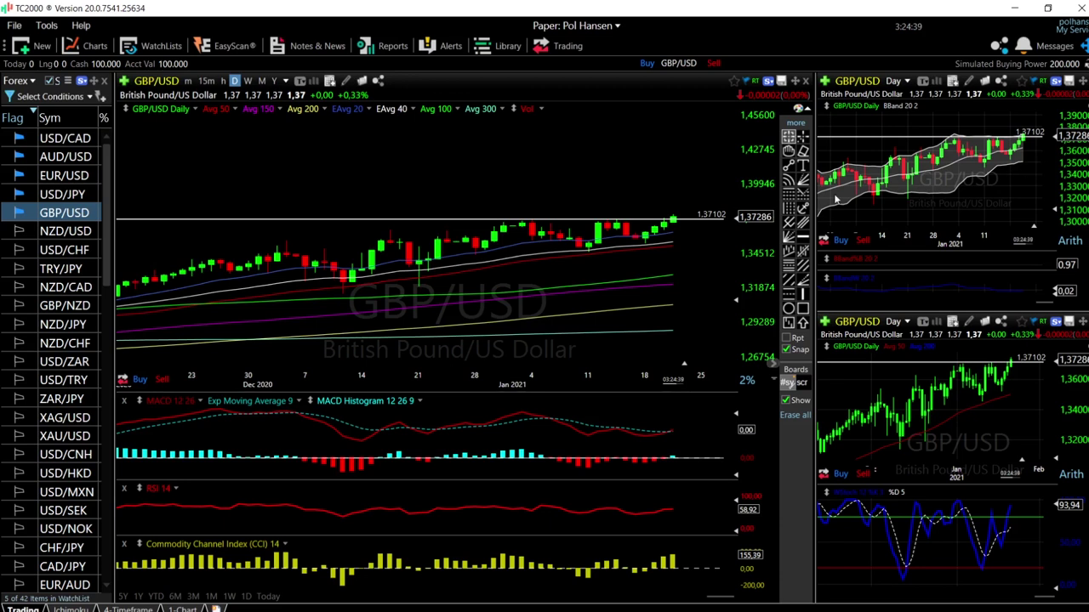
- Delete the 1.37102 horizontal line on GBP/USD and place a replacement line at 1.38024
click(803, 151)
click(709, 224)
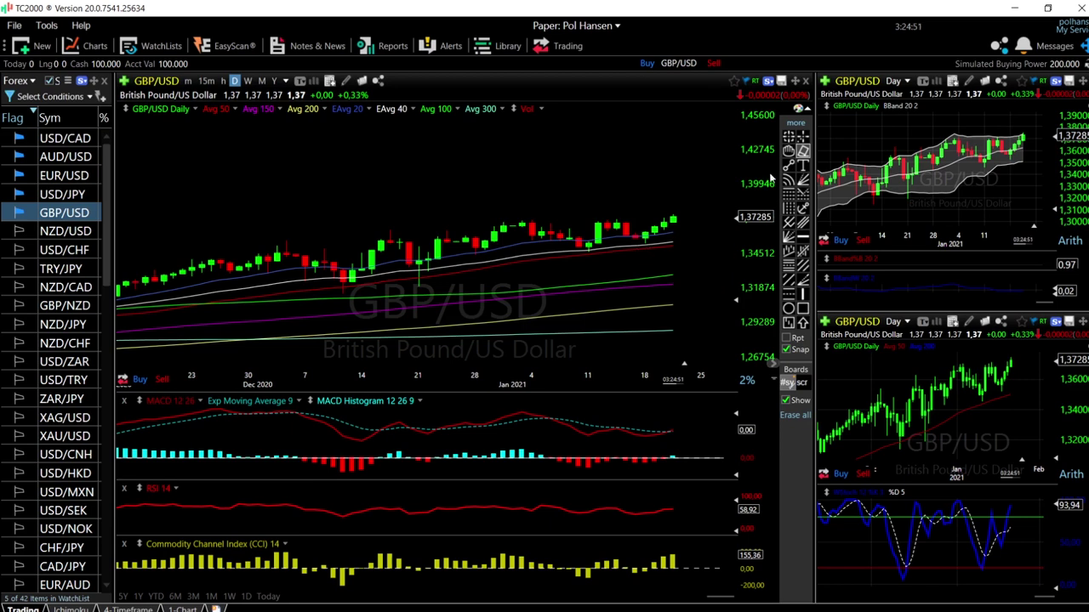
click(802, 237)
click(699, 206)
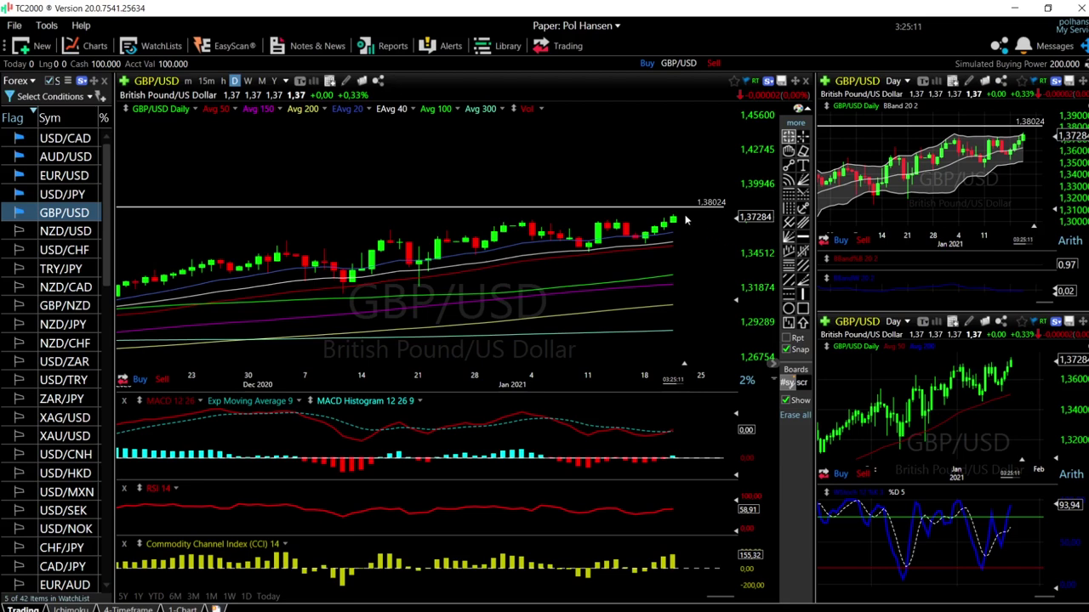
scroll(676, 218, up, 5)
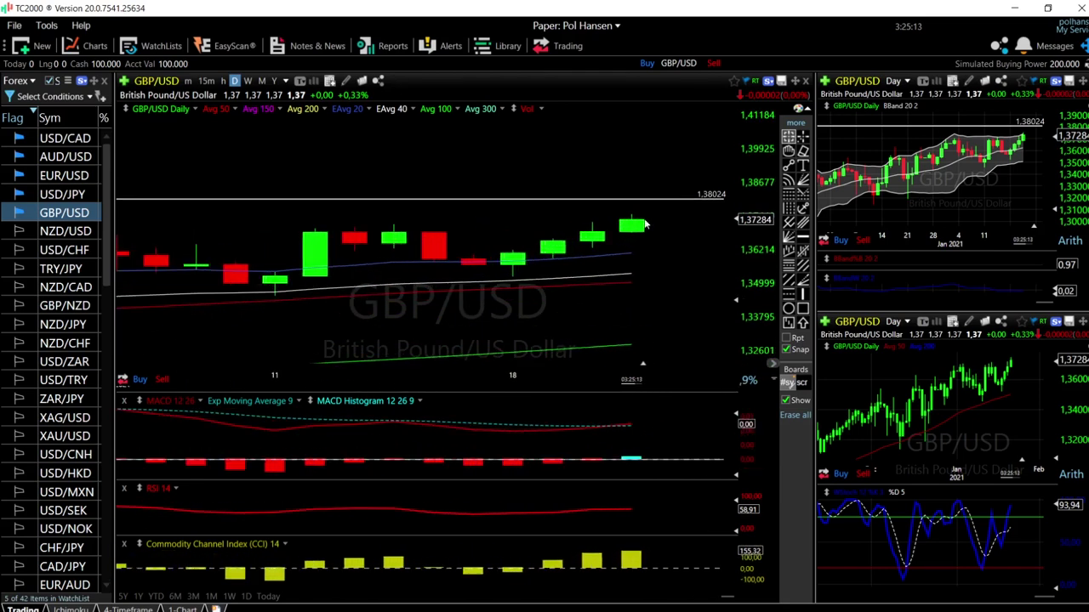
- Zoom in on the latest GBP/USD candles and read their data, then load USD/JPY
scroll(688, 243, down, 5)
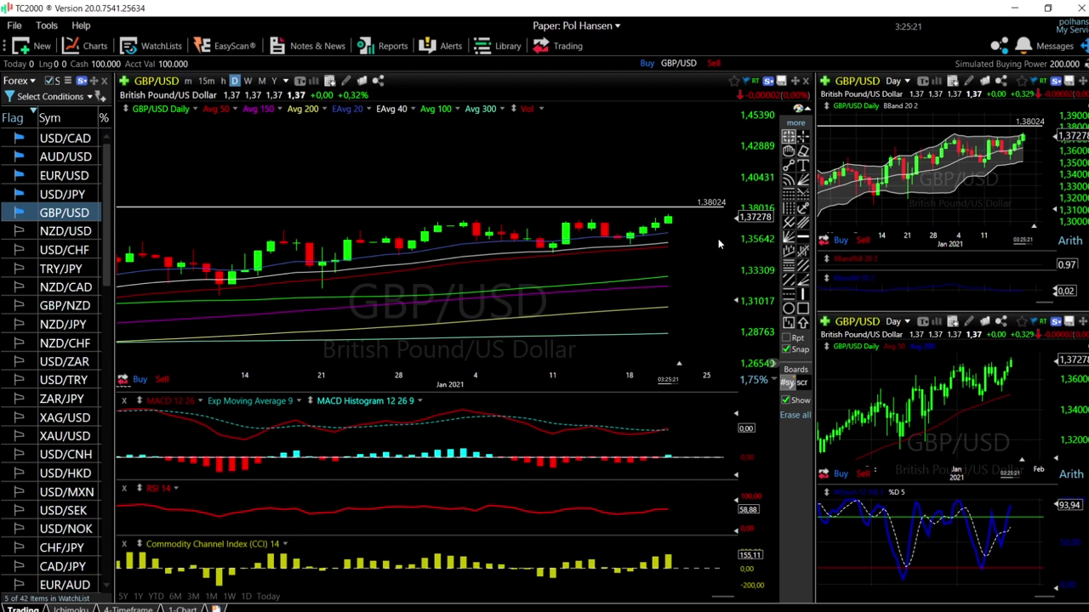
mouse_move(680, 225)
scroll(1020, 137, up, 5)
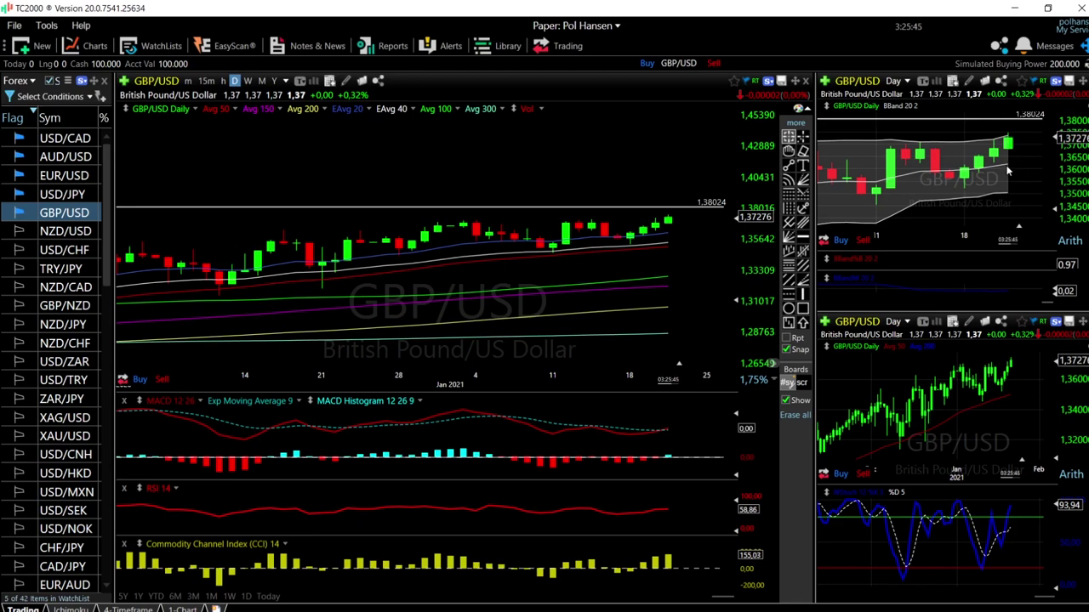
mouse_move(1009, 166)
click(61, 195)
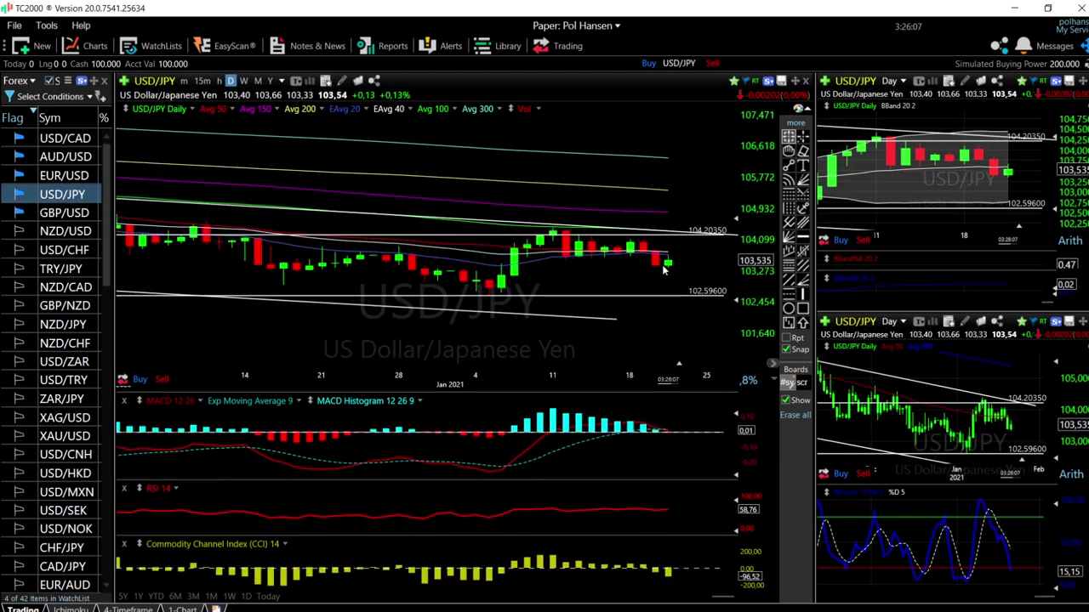
- Zoom the main USD/JPY chart, read a candle's price values, and zoom out the top-right chart
scroll(661, 270, up, 3)
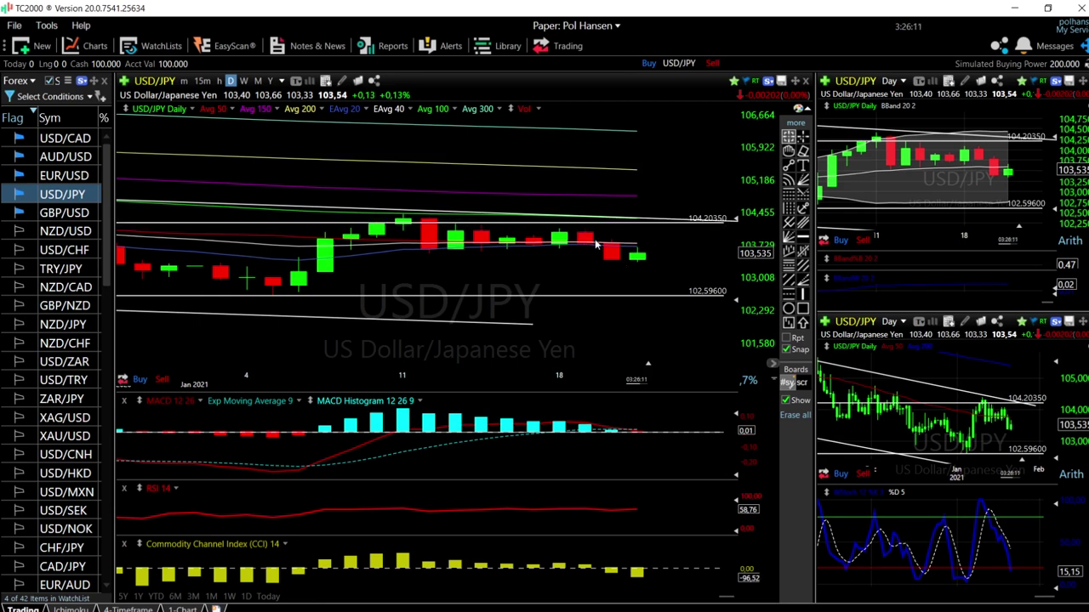
click(638, 262)
scroll(637, 251, up, 4)
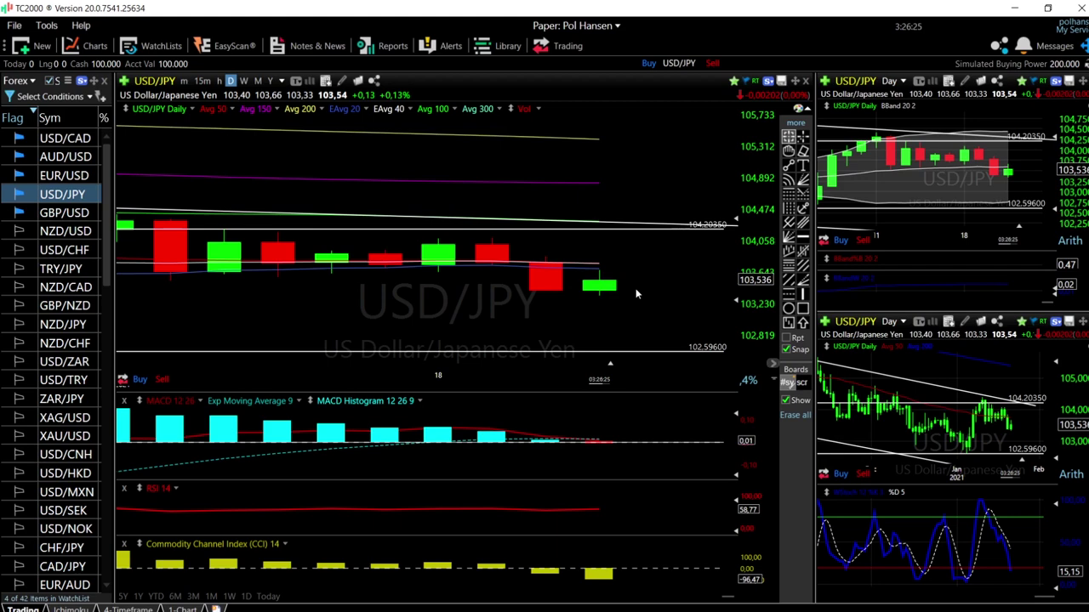
scroll(633, 308, down, 2)
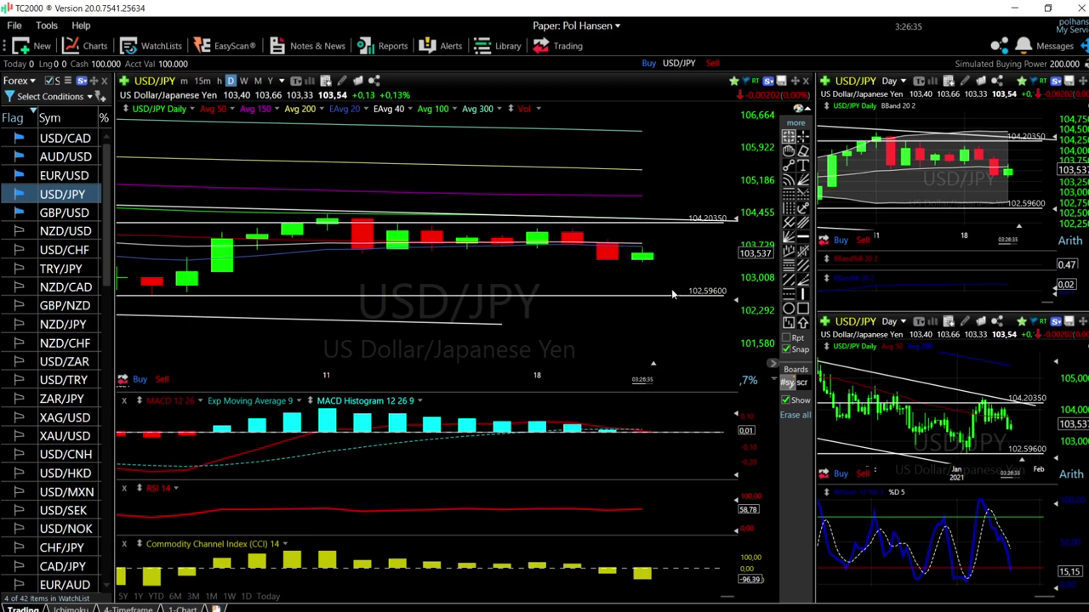
scroll(672, 293, down, 3)
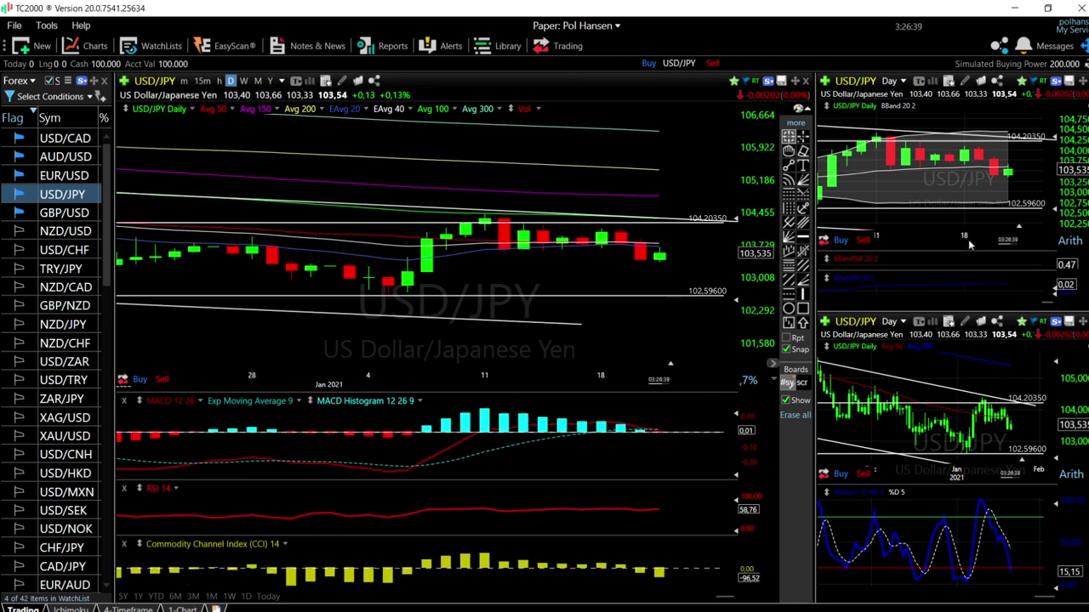
scroll(970, 245, down, 3)
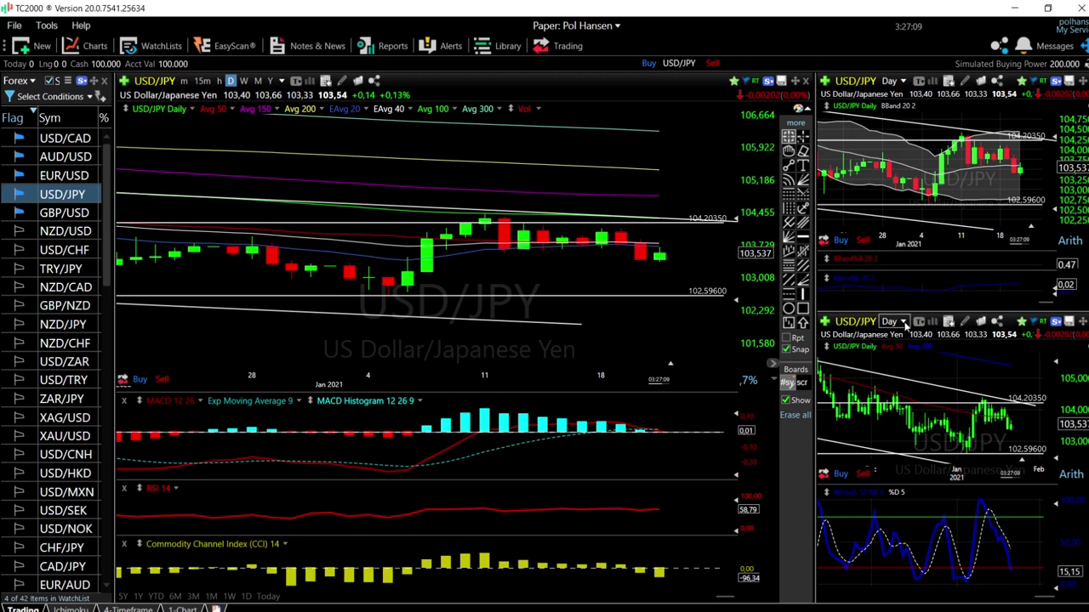
click(893, 322)
click(904, 557)
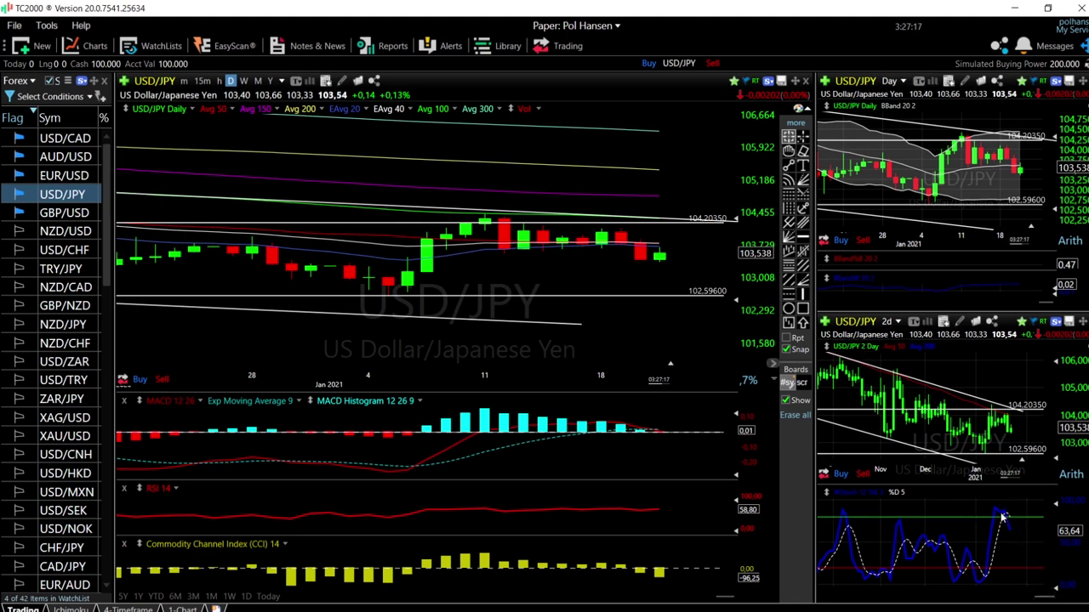
click(888, 321)
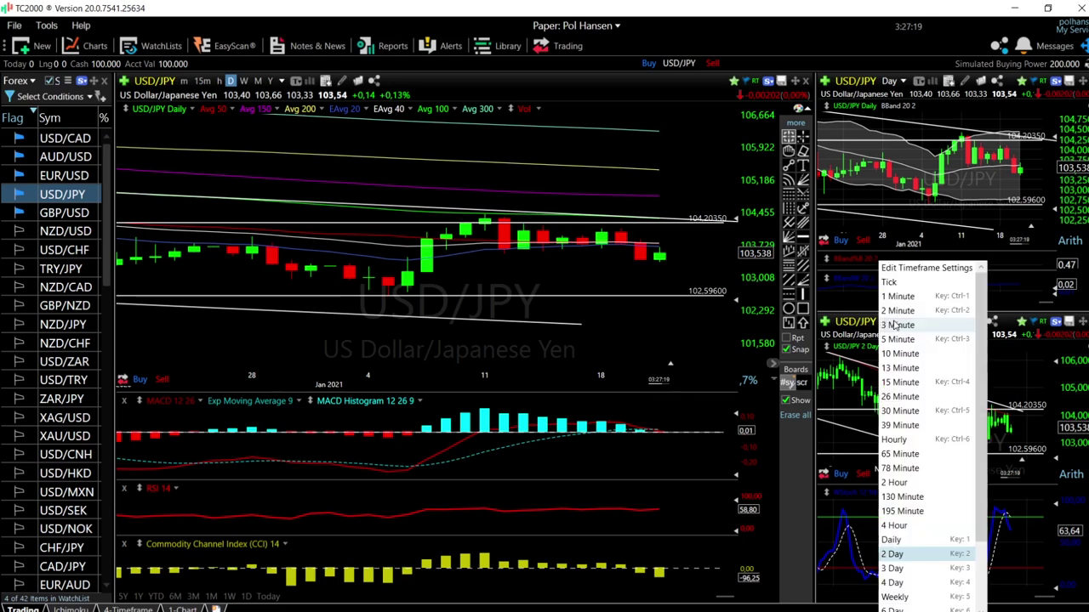
click(890, 541)
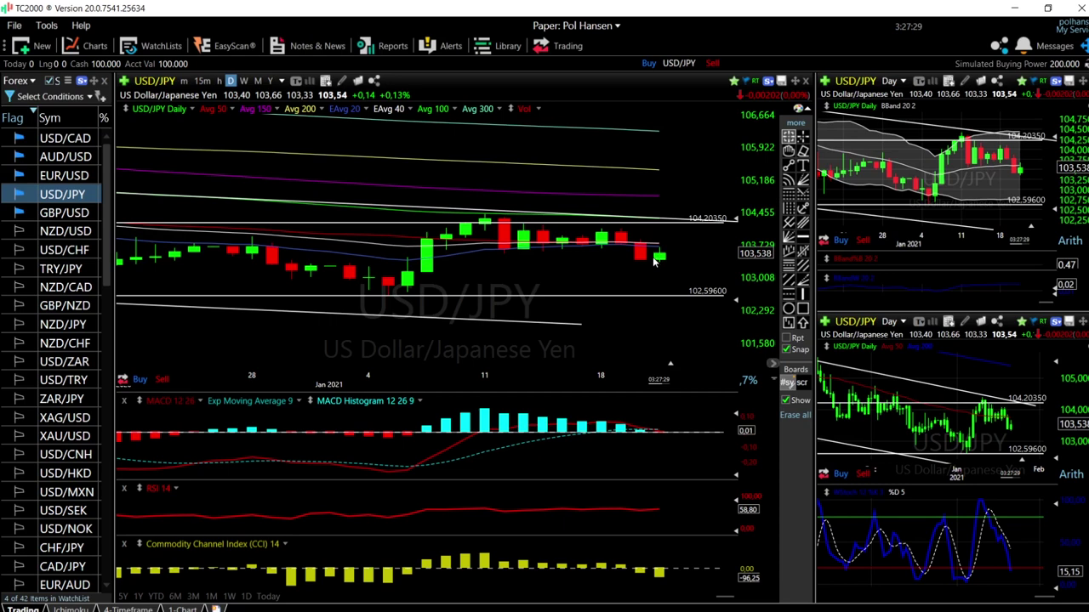
scroll(674, 234, down, 3)
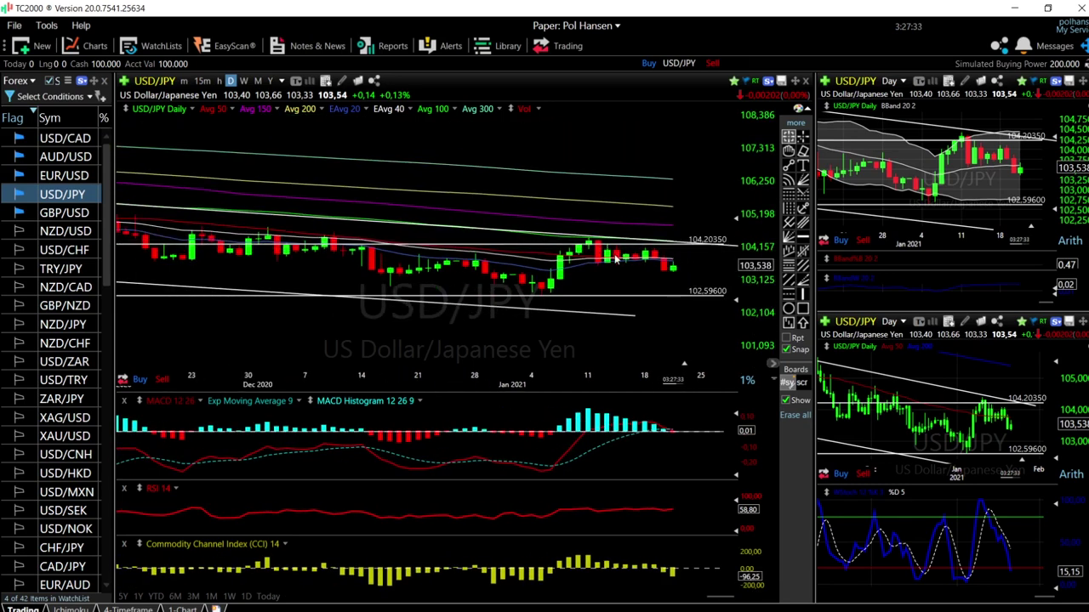
scroll(676, 265, up, 3)
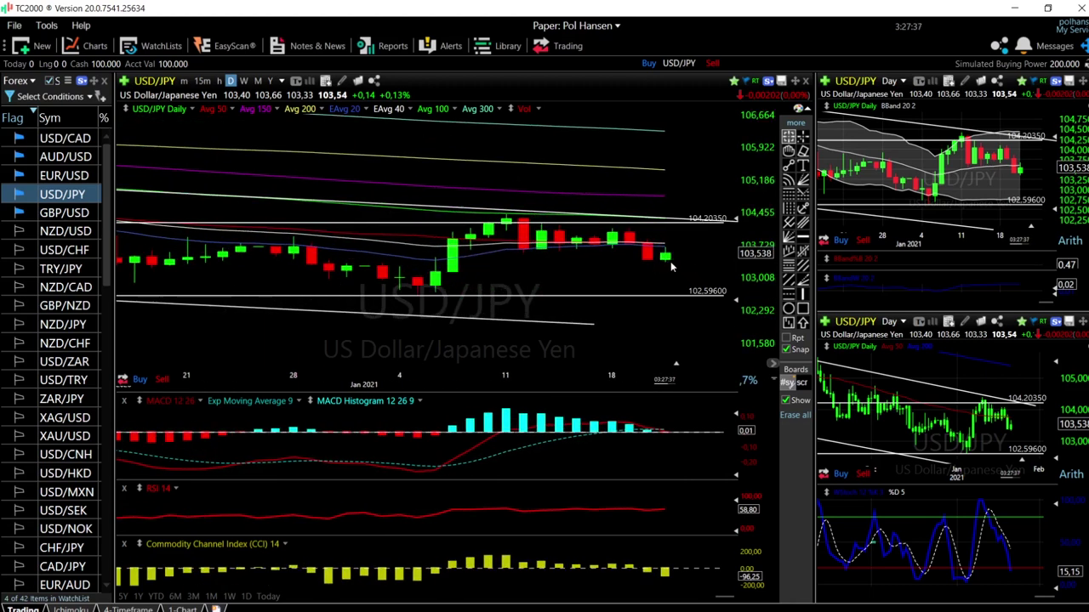
- Load EUR/USD on all charts and read the data for the 18 Jan and newest candles
click(68, 176)
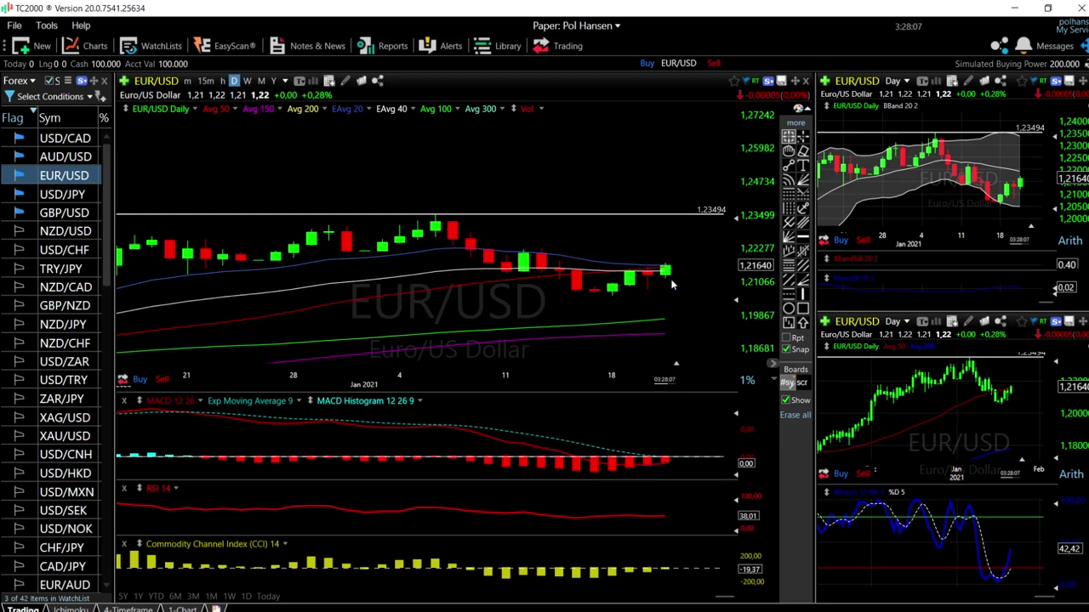
click(612, 295)
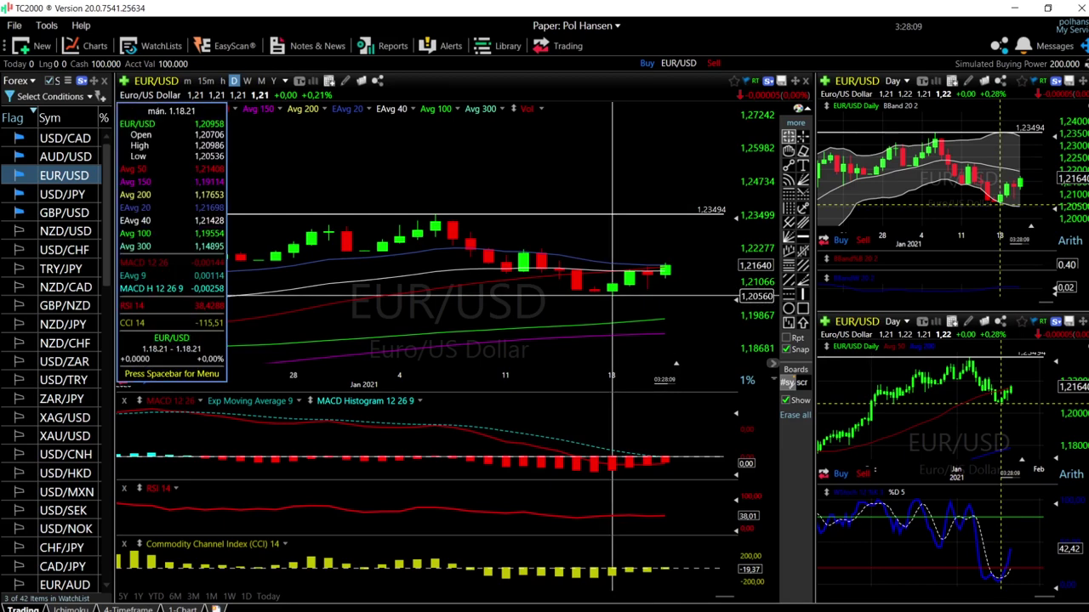
click(666, 319)
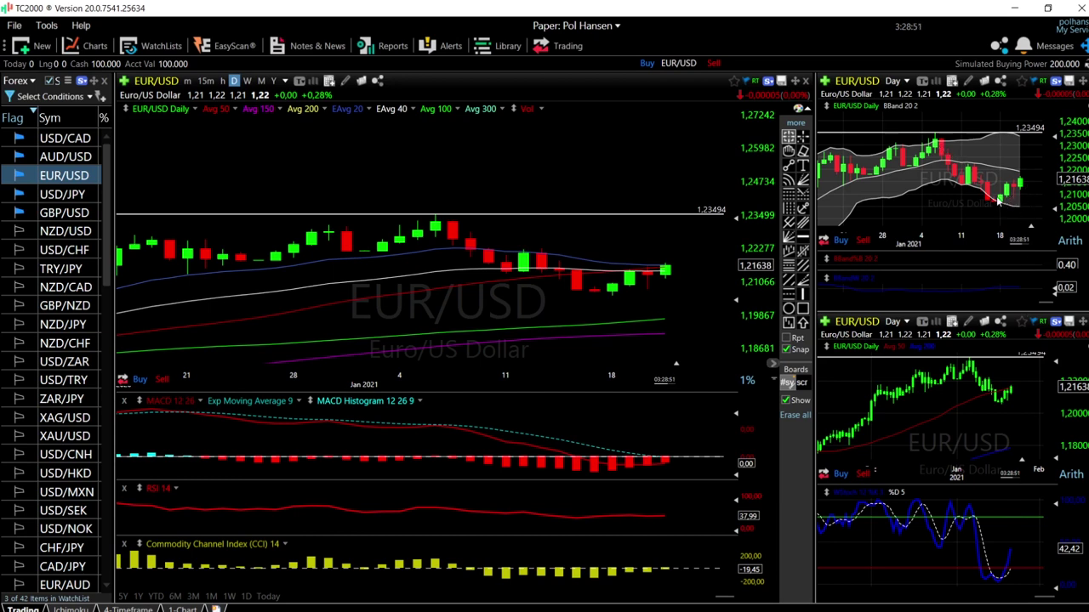
- Check the top-right chart's Bollinger values, then zoom the main chart out to mid-November
click(1020, 176)
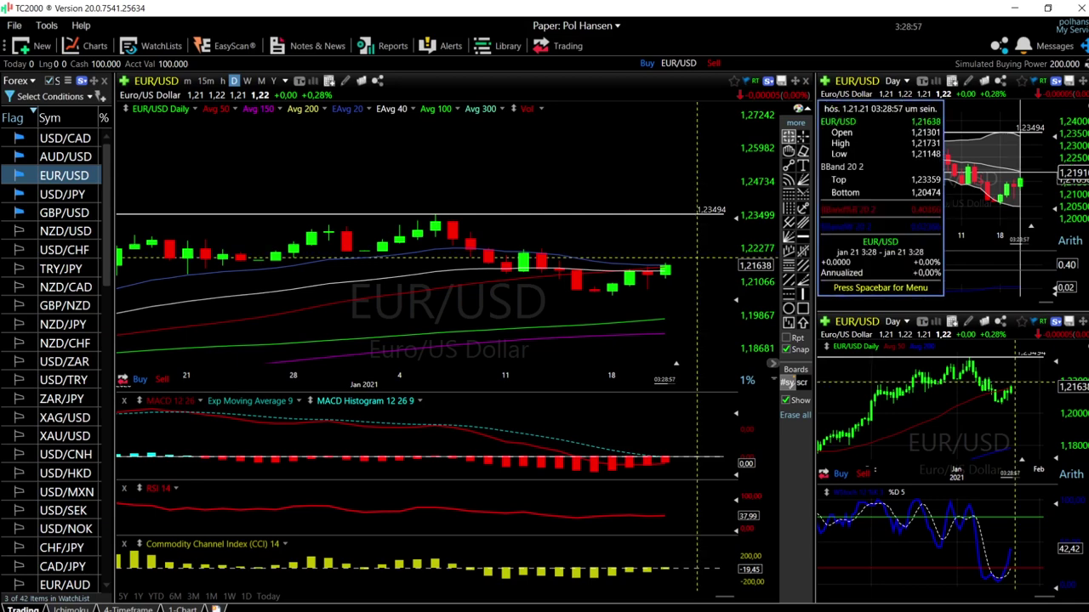
click(1021, 176)
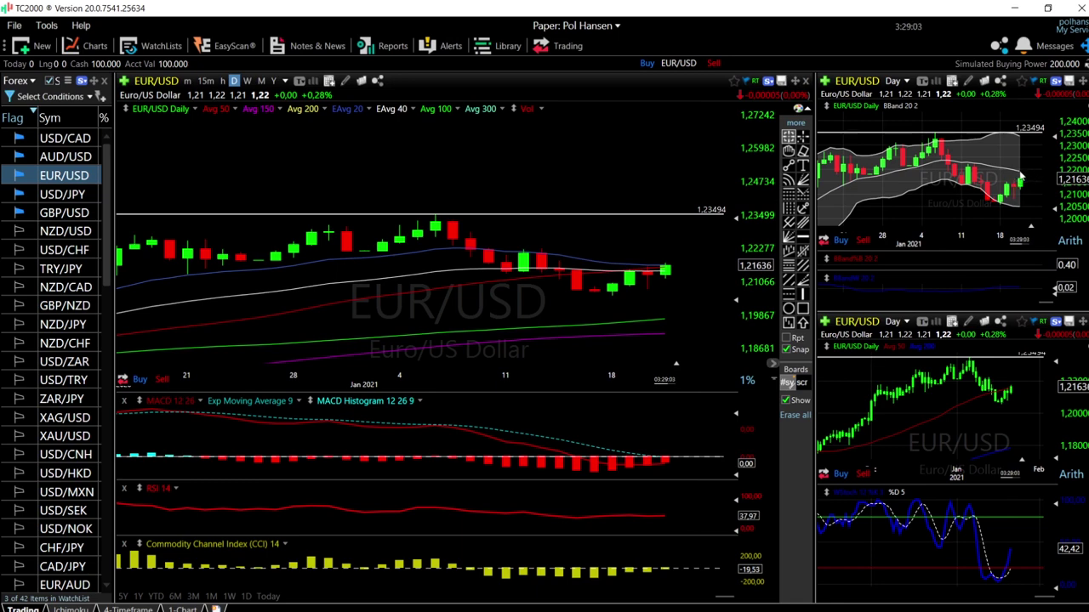
click(1021, 176)
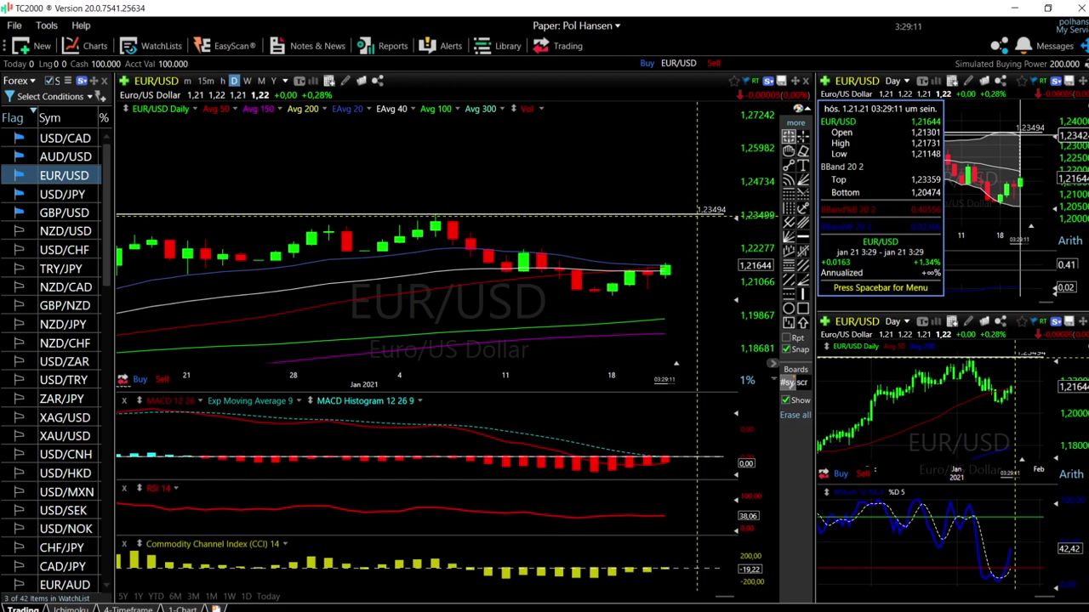
click(1021, 196)
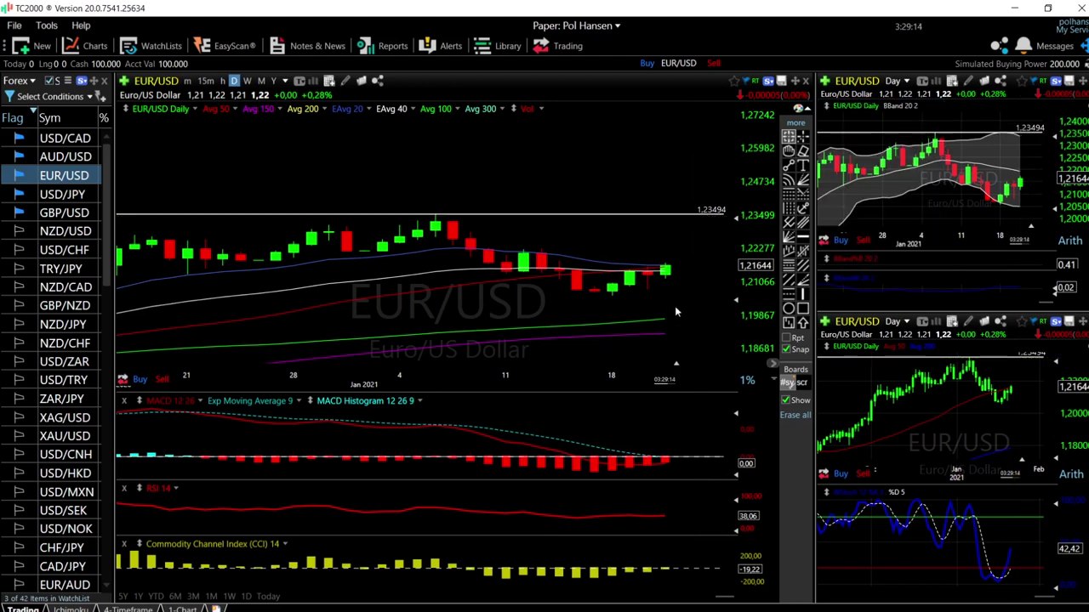
scroll(696, 285, down, 5)
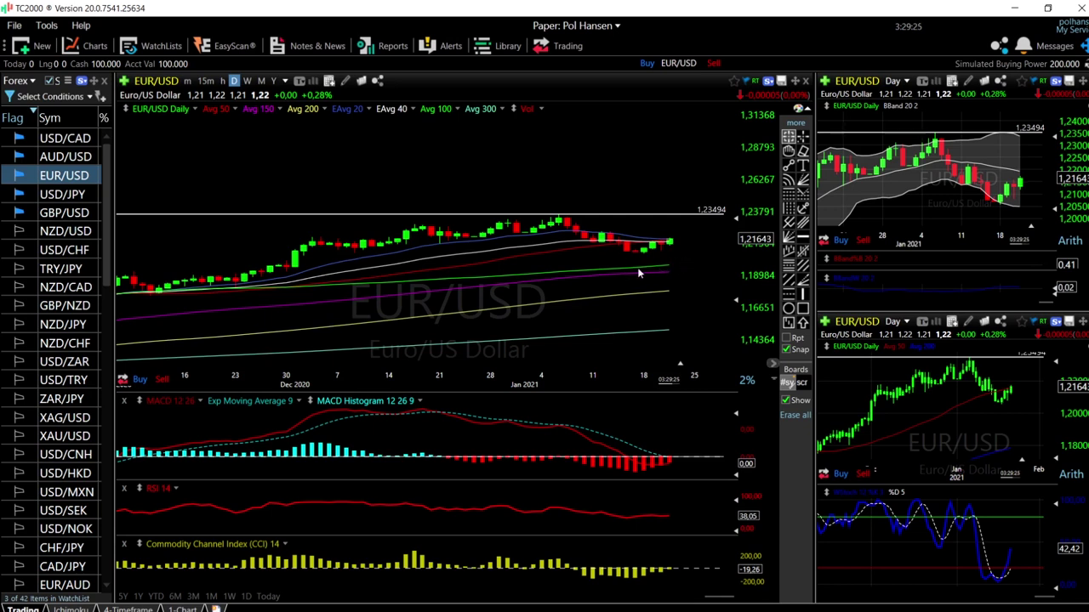
click(59, 158)
- Zoom the main AUD/USD chart back to November 2020 and check the rising trend line's details
scroll(612, 267, up, 5)
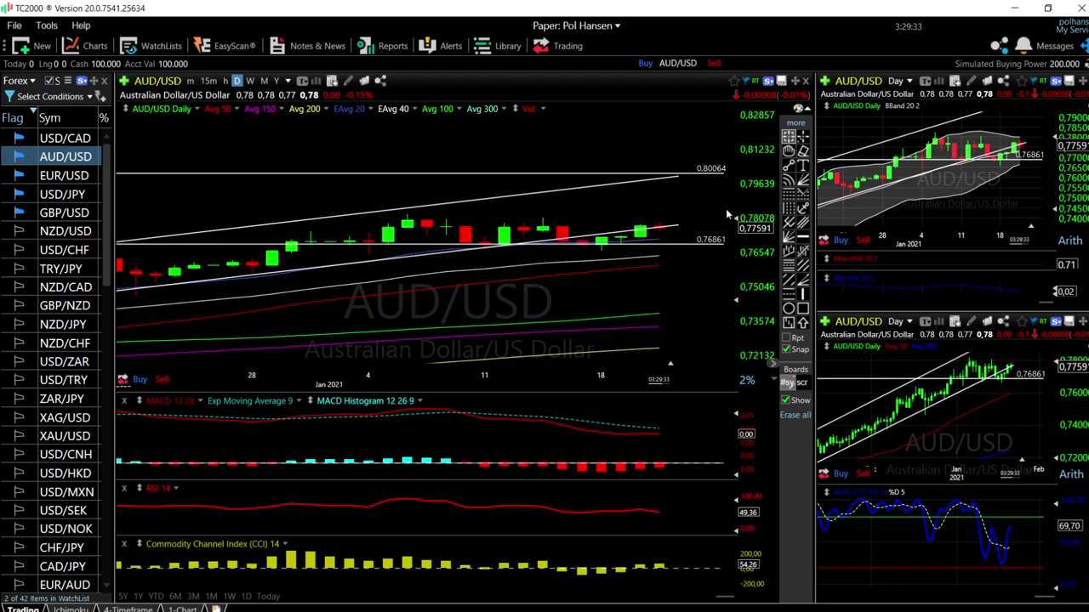
scroll(699, 239, up, 3)
scroll(696, 235, up, 1)
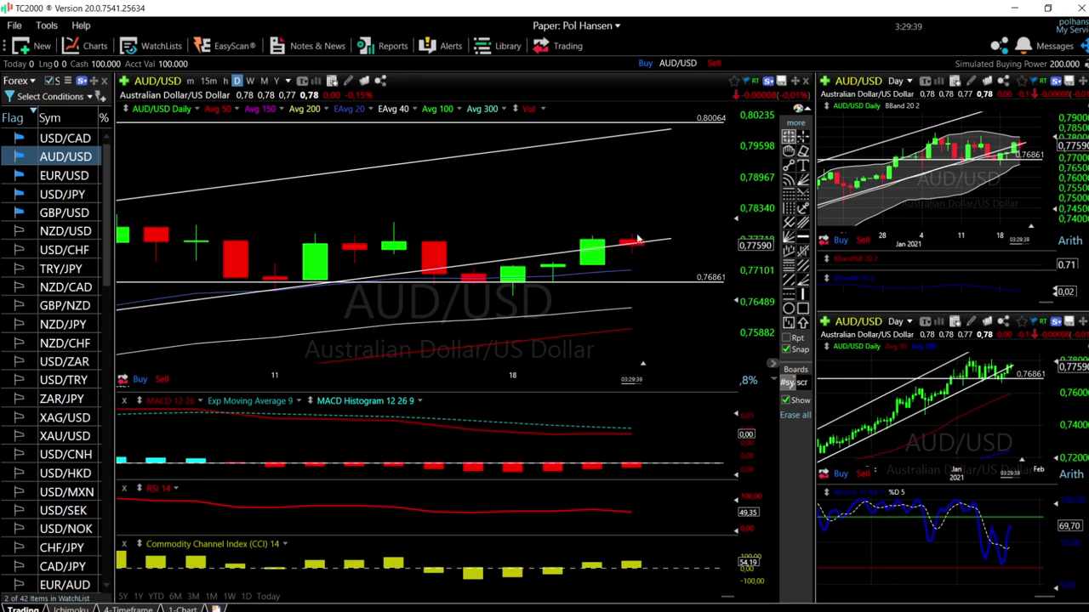
mouse_move(655, 254)
scroll(655, 254, down, 3)
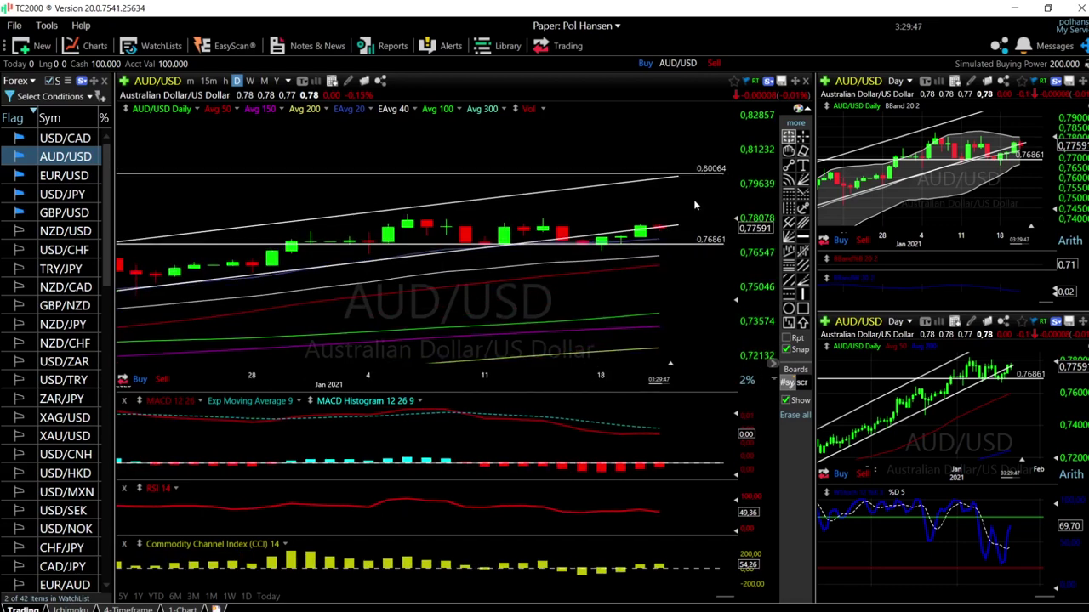
scroll(707, 218, down, 2)
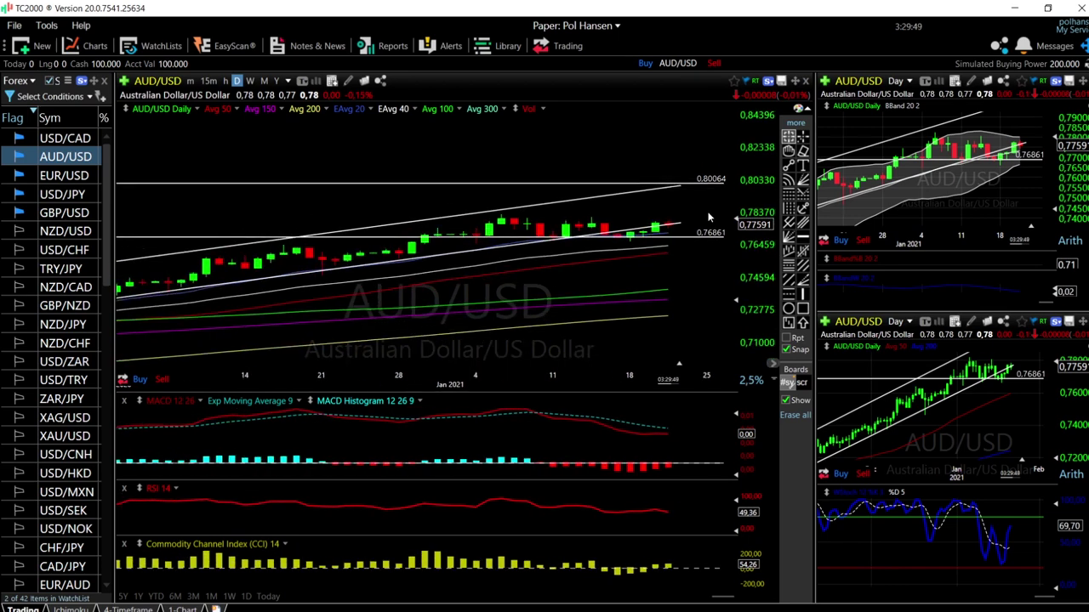
scroll(708, 218, up, 1)
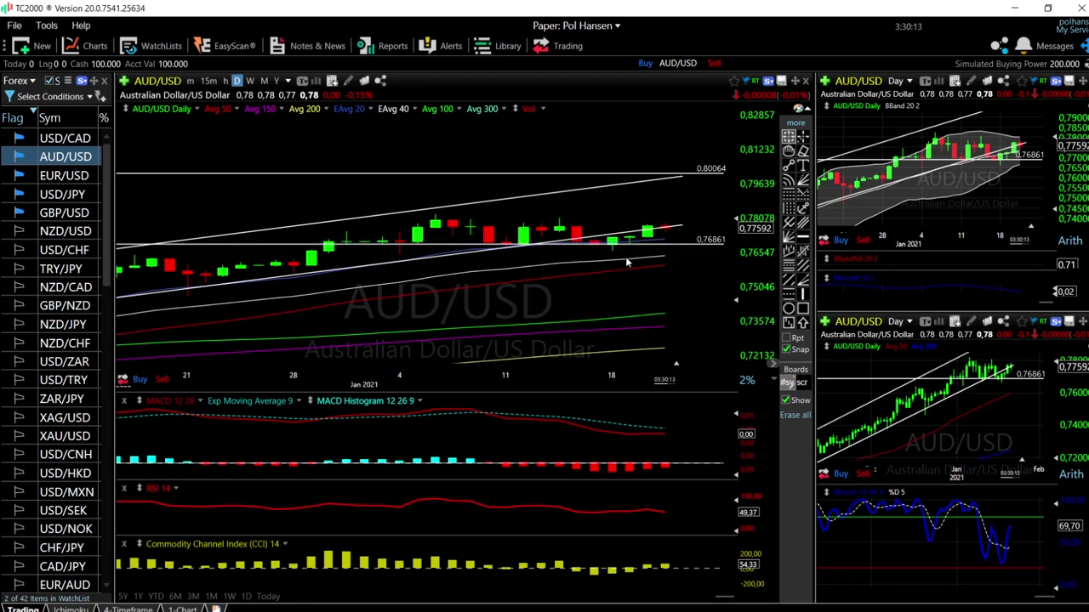
mouse_move(616, 239)
scroll(718, 213, down, 2)
scroll(693, 252, down, 1)
scroll(693, 252, down, 1)
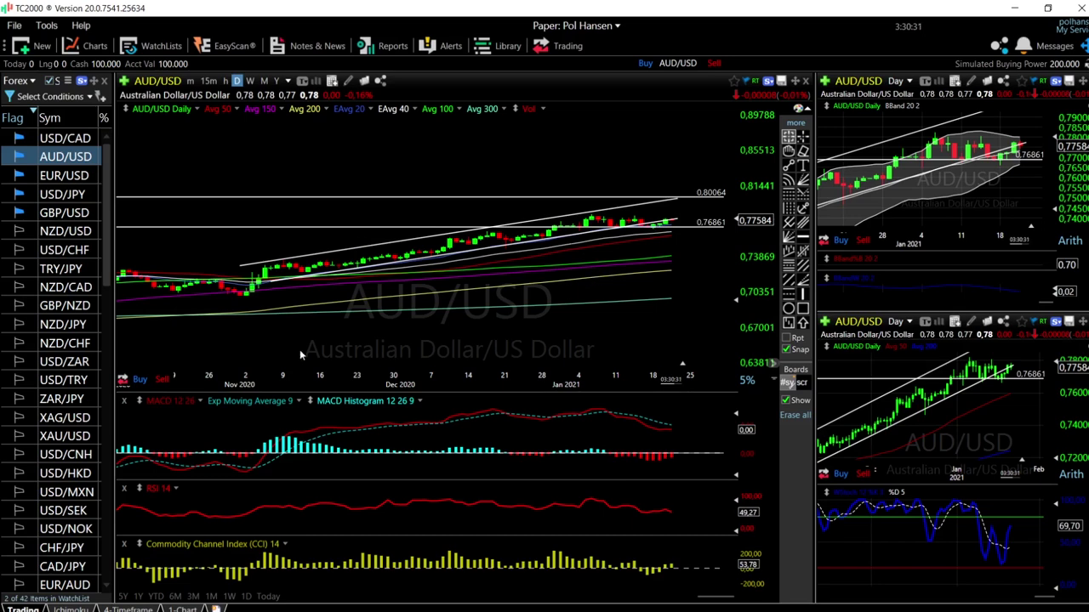
click(247, 290)
scroll(702, 253, up, 1)
scroll(702, 253, up, 2)
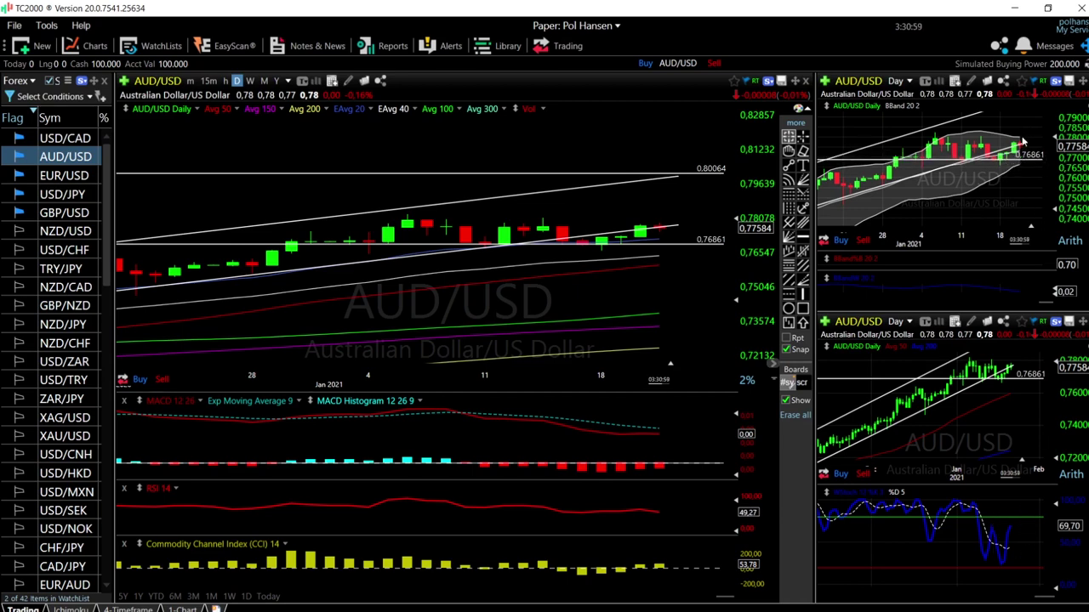
scroll(1014, 151, up, 3)
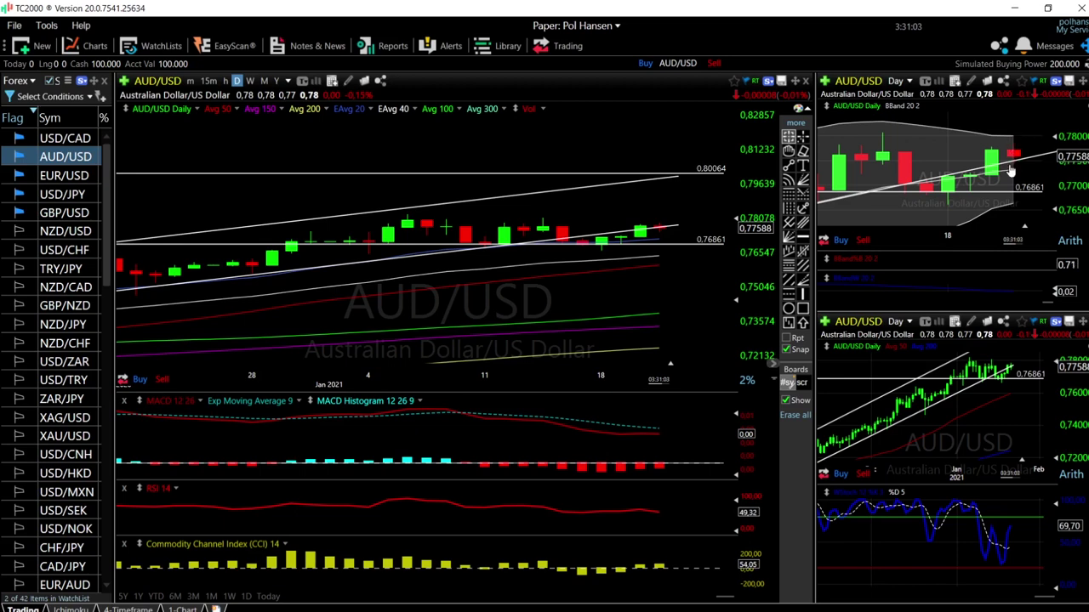
scroll(1011, 173, down, 4)
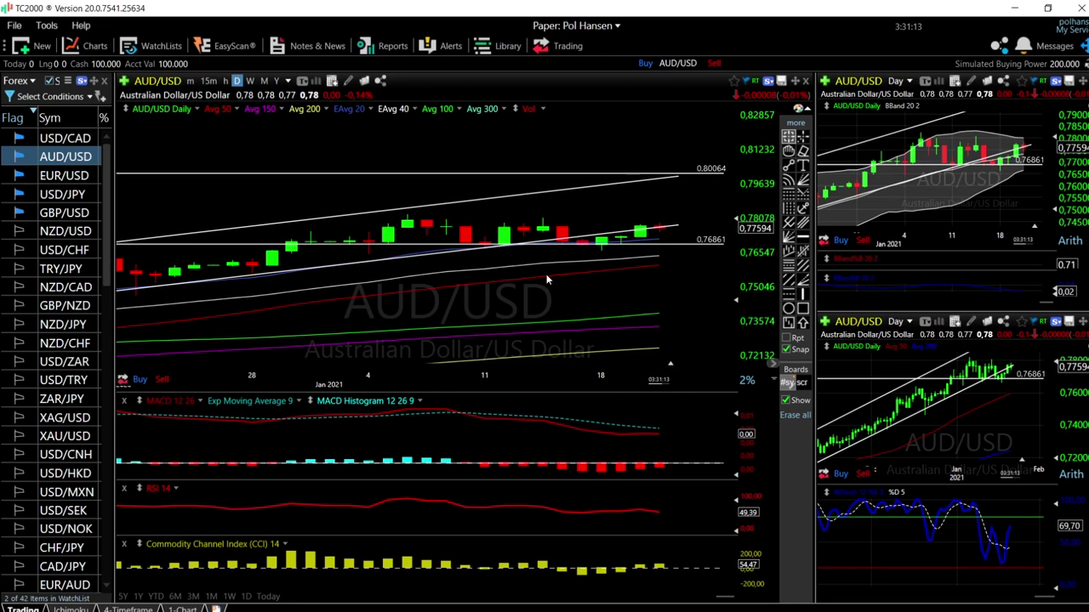
click(65, 139)
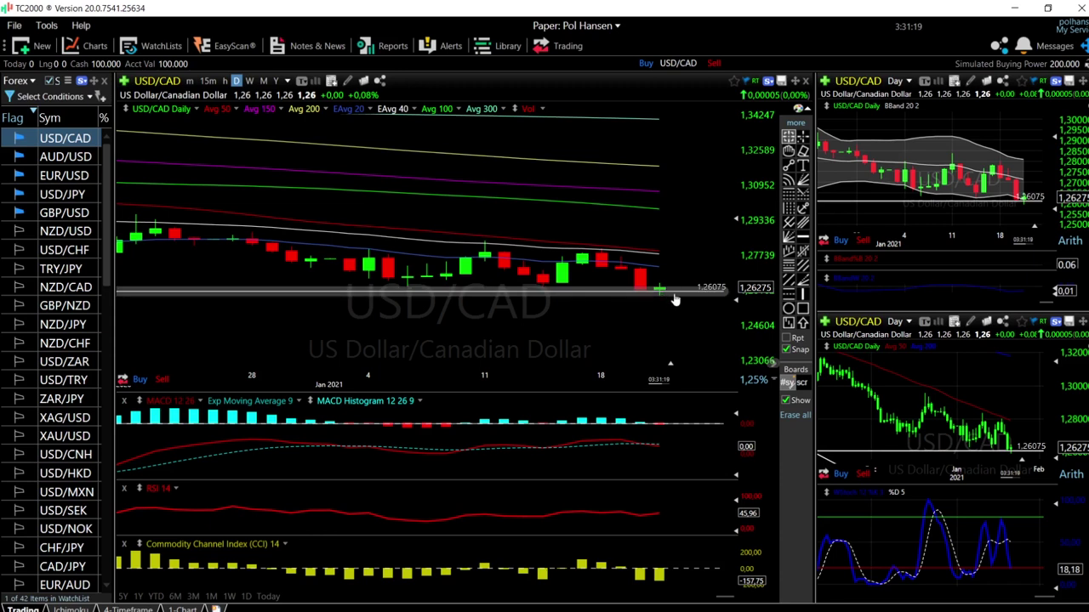
- Erase the horizontal 1.26075 support line from the USD/CAD chart and return to the pointer
click(803, 149)
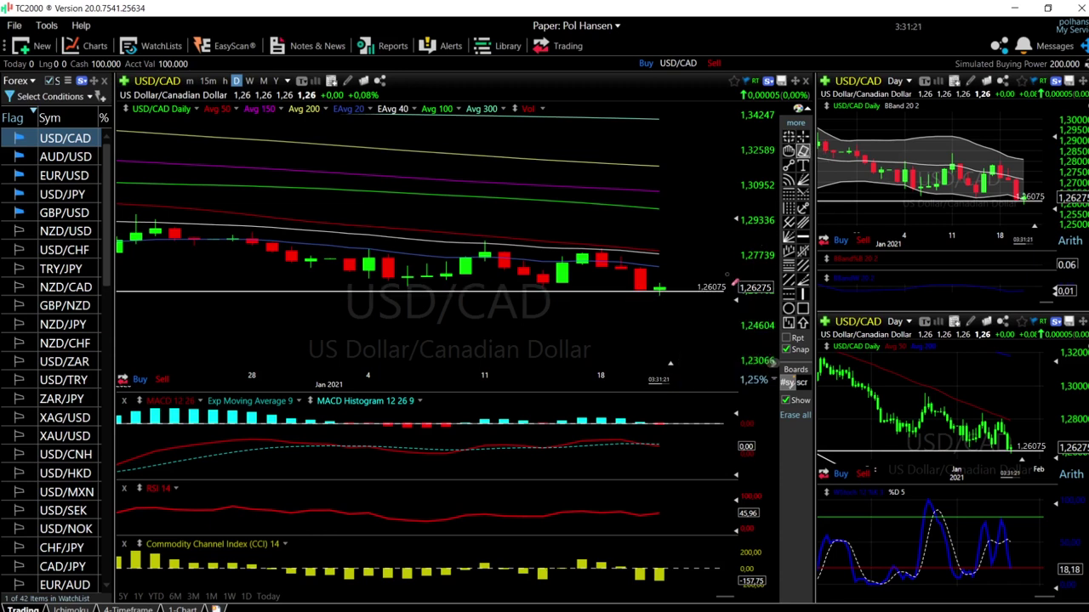
click(706, 292)
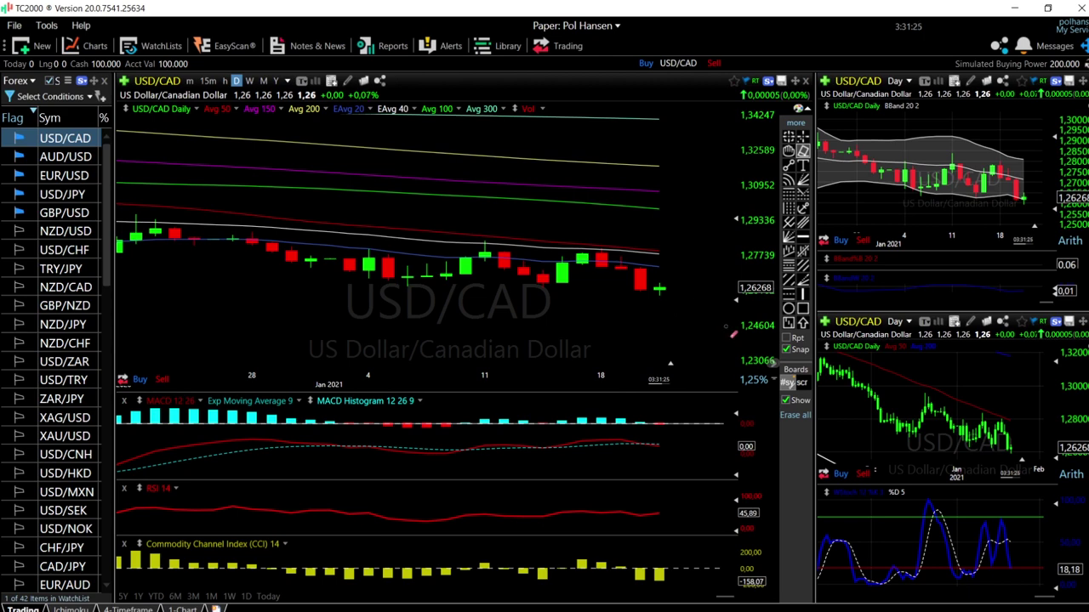
click(790, 137)
- Zoom the USD/CAD chart to early December, then read 22 January and last-bar crosshair prices
scroll(654, 344, down, 5)
scroll(644, 335, down, 3)
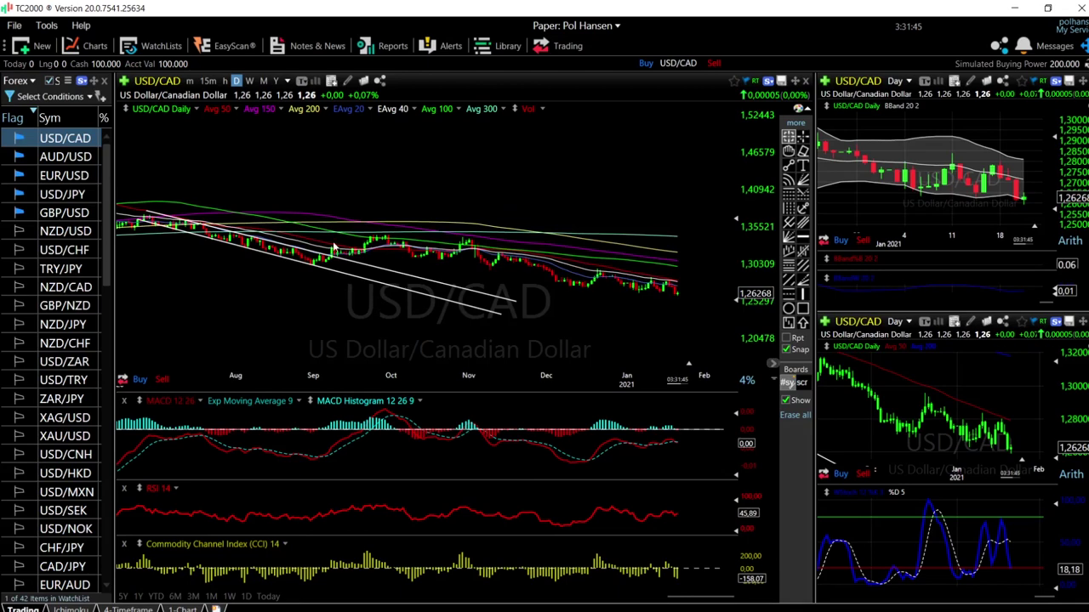
scroll(653, 293, up, 8)
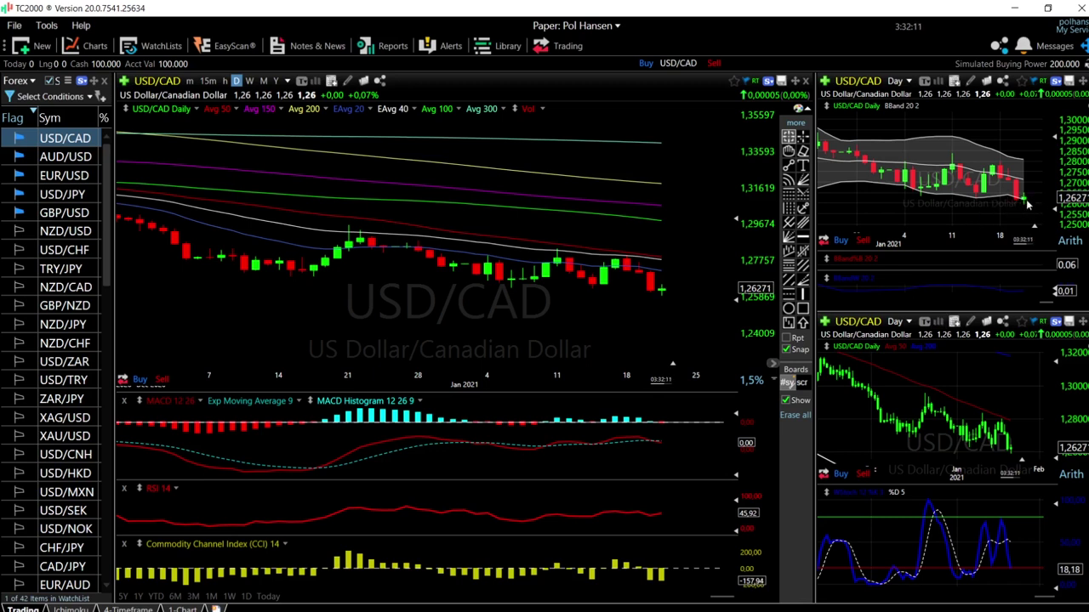
drag(1025, 204, 1031, 181)
drag(672, 277, 691, 306)
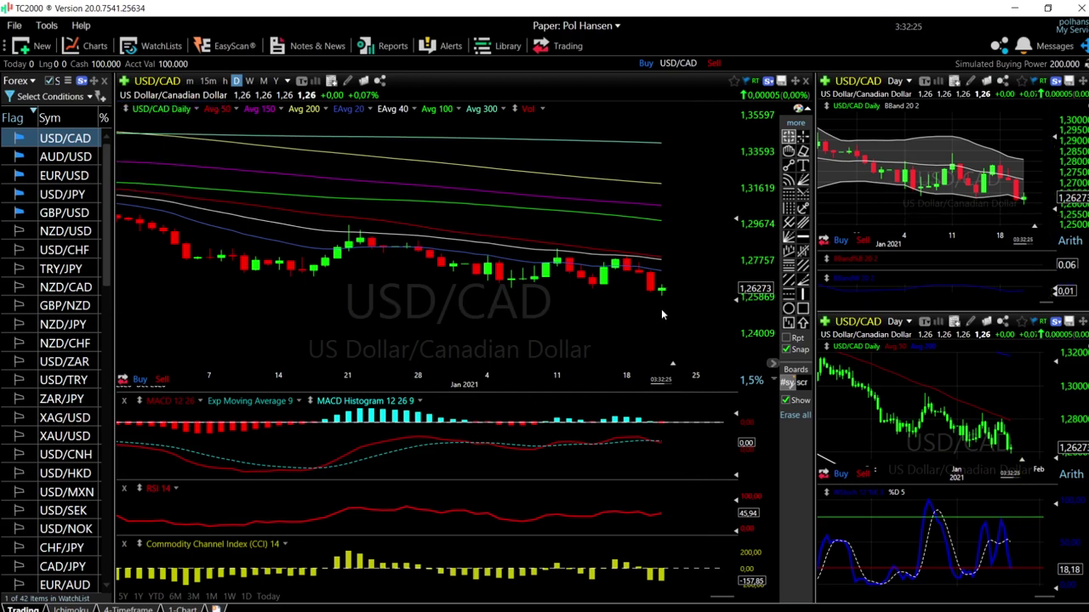